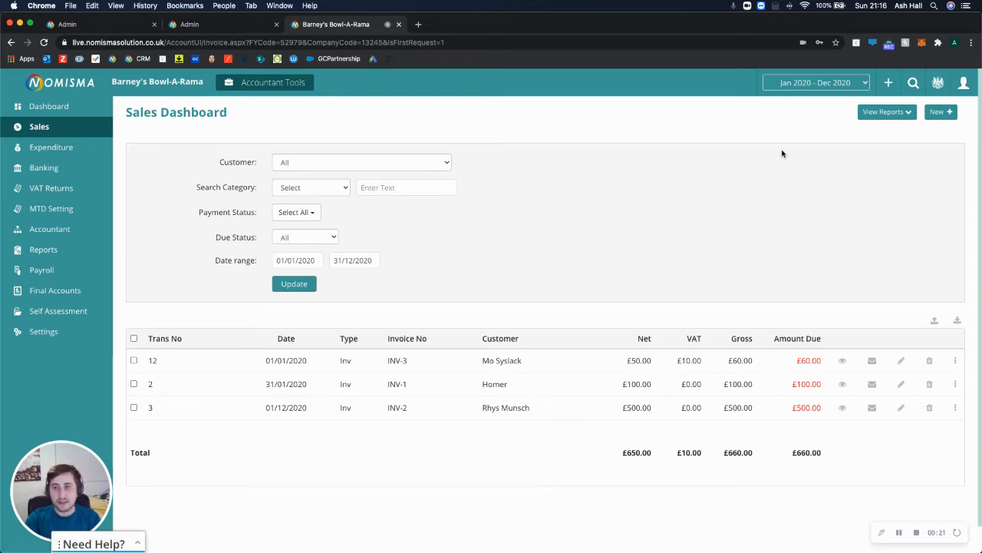
Start a new repeat invoice and open the form for adding a customer, closing it without adding one.
{"action": "left_click", "coordinate": [950, 112]}
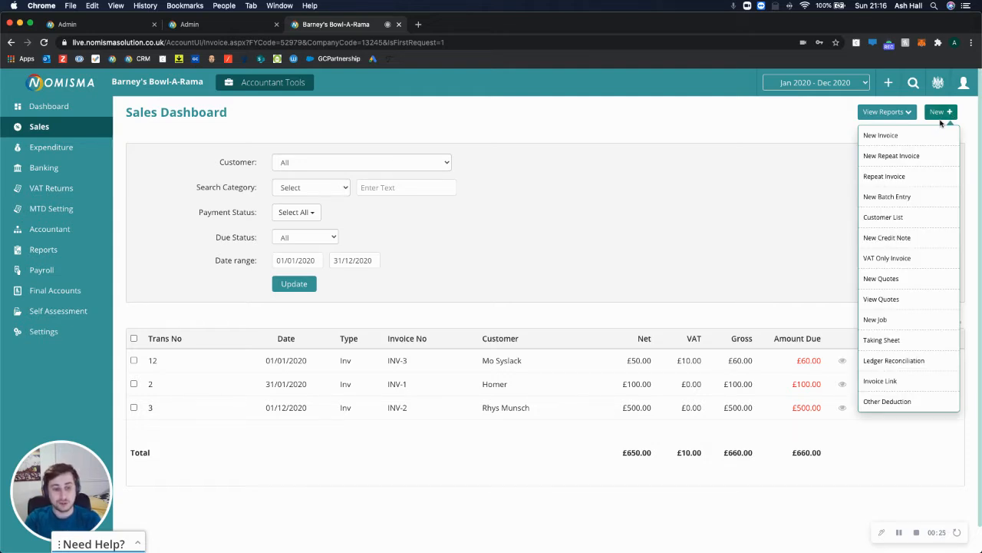
{"action": "left_click", "coordinate": [883, 157]}
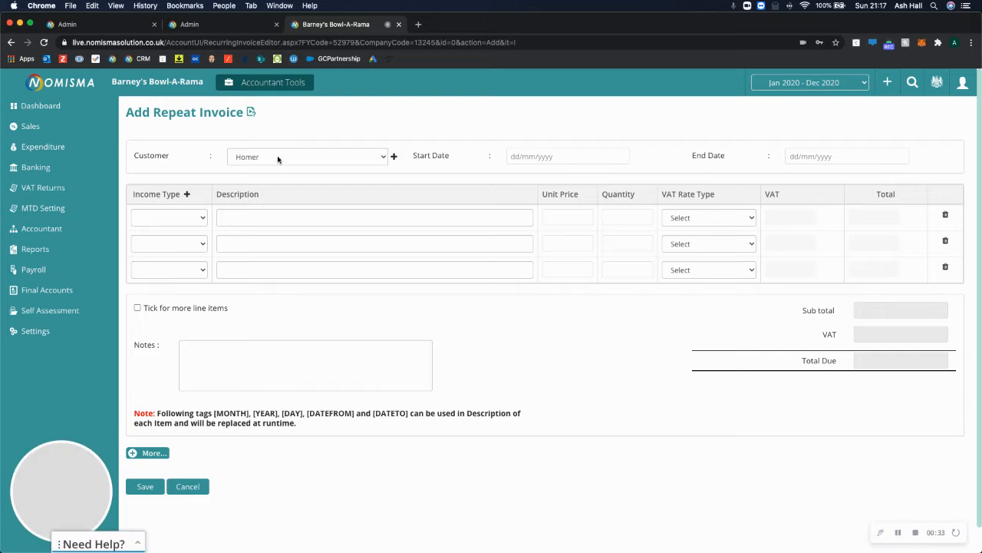
{"action": "left_click", "coordinate": [393, 156]}
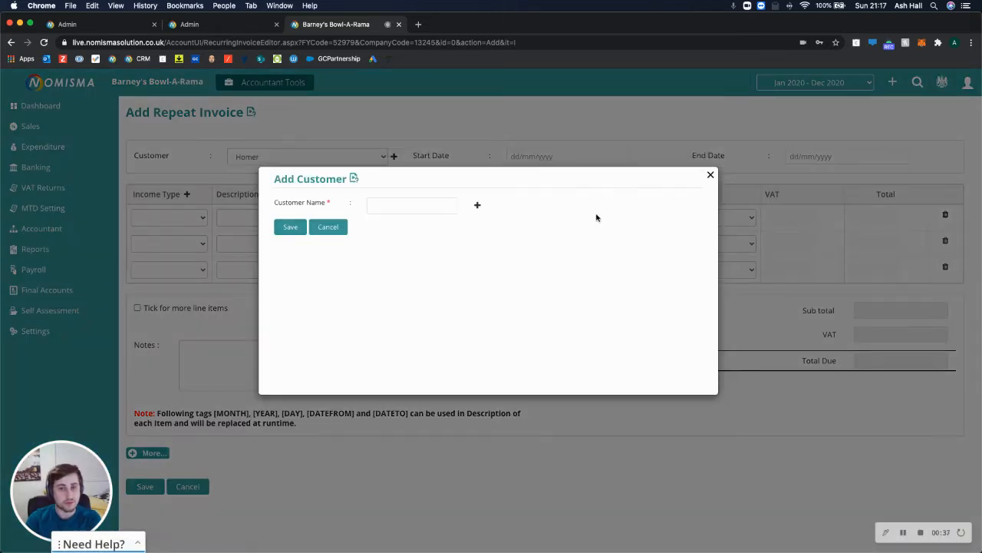
{"action": "left_click", "coordinate": [711, 175]}
Set the repeat invoice's start date to 31/01/2021 and its end date to 31/12/2021.
{"action": "left_click", "coordinate": [550, 157]}
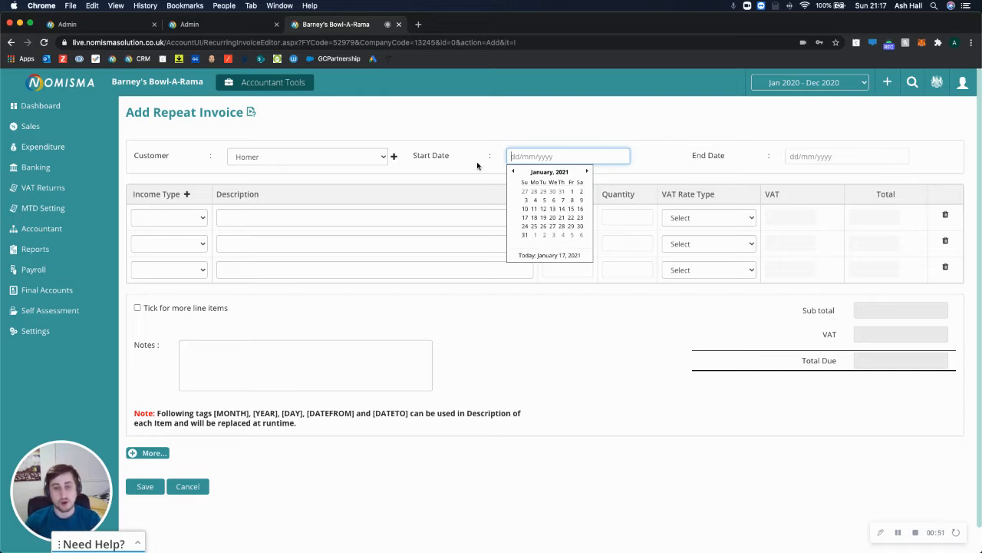
{"action": "left_click", "coordinate": [525, 235]}
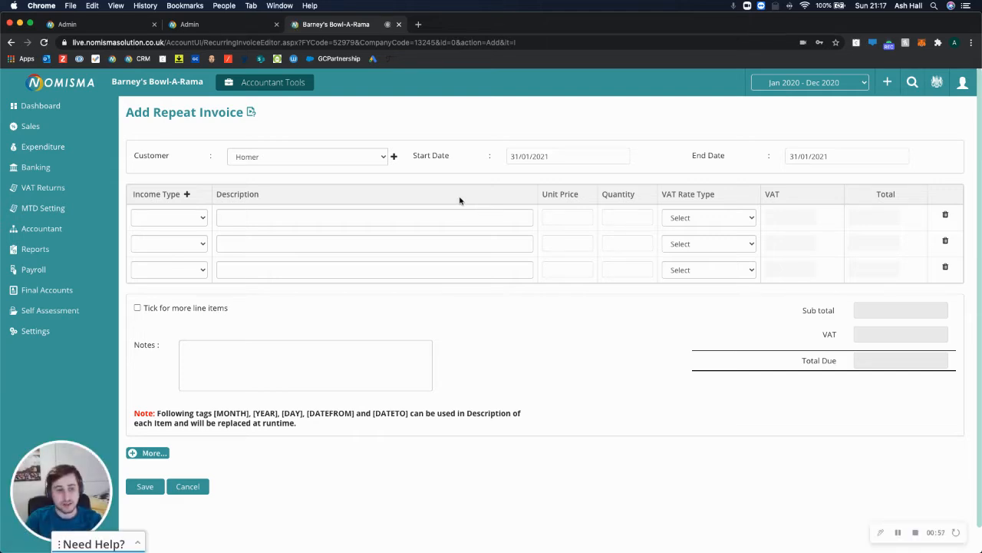
{"action": "left_click", "coordinate": [816, 150]}
{"action": "left_click_drag", "start_coordinate": [842, 153], "coordinate": [782, 153]}
{"action": "type", "text": "31/12/2021"}
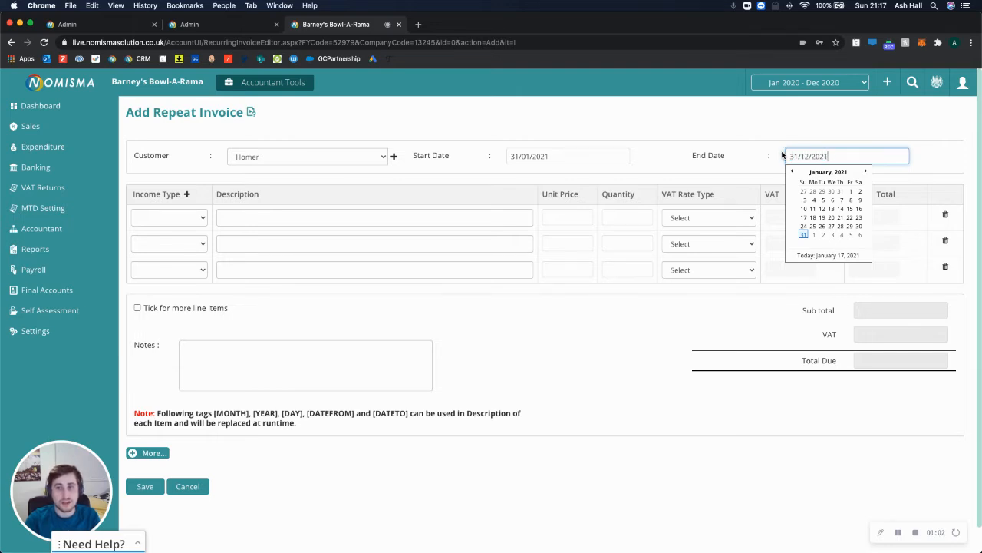
{"action": "left_click", "coordinate": [755, 155]}
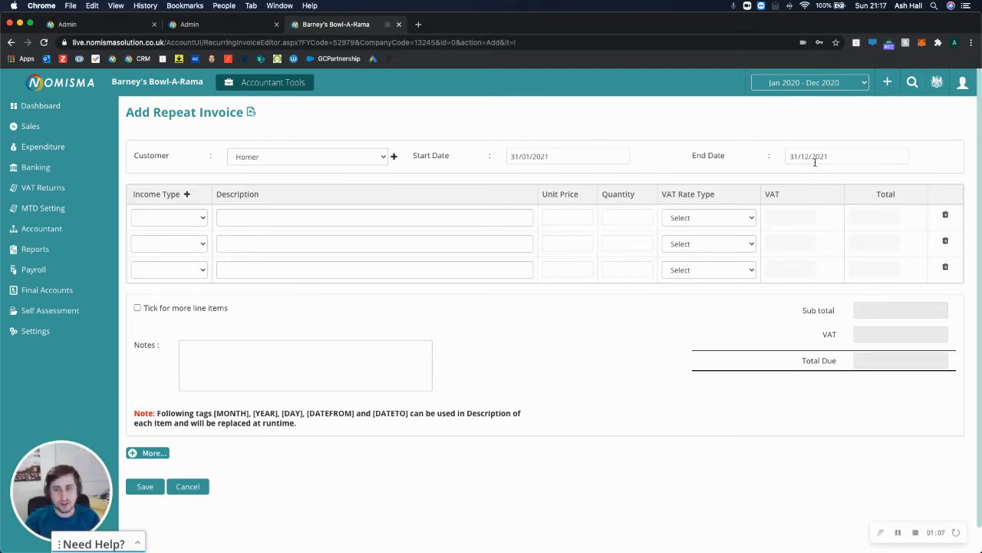
Set the first line's income type to Sale and review the note about tags usable in the description.
{"action": "left_click", "coordinate": [170, 223]}
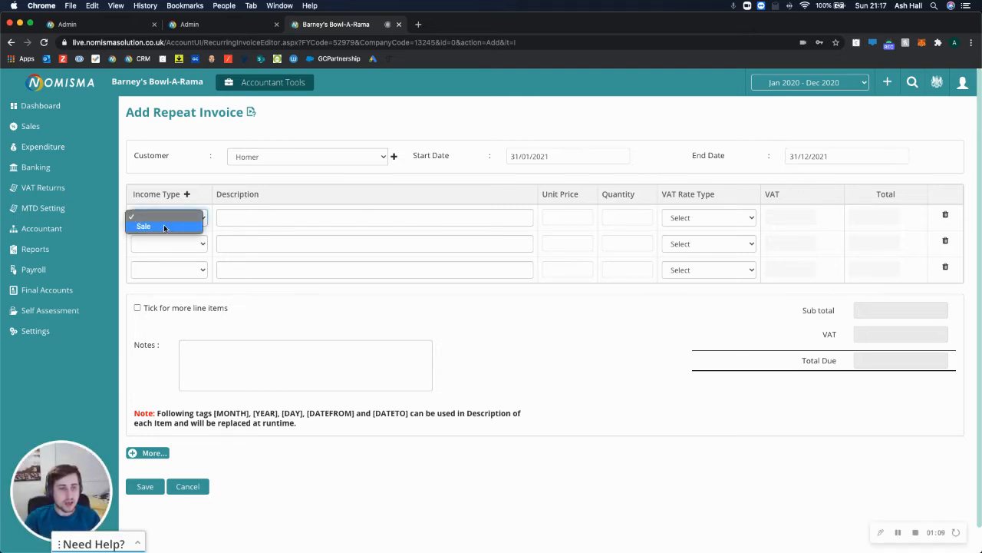
{"action": "left_click", "coordinate": [171, 226]}
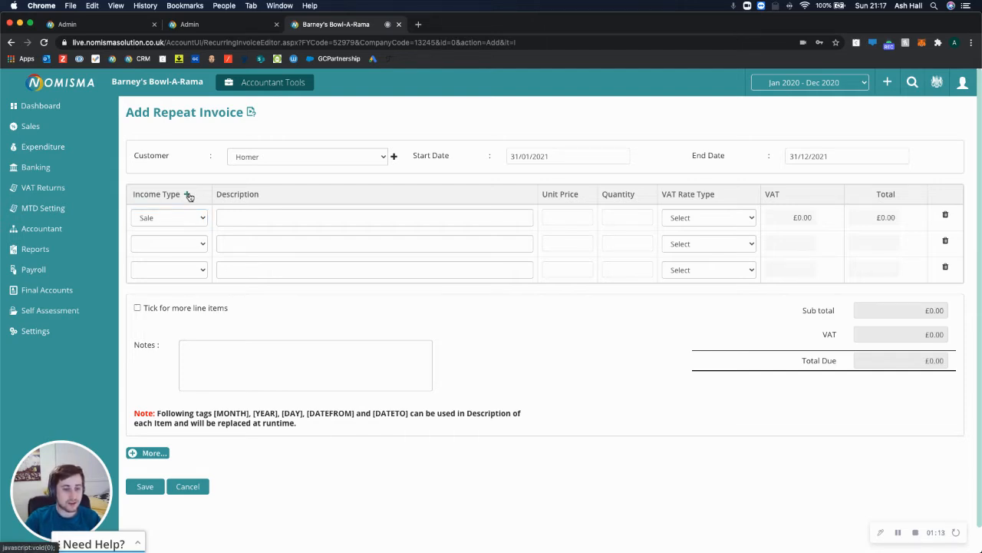
{"action": "left_click", "coordinate": [261, 218]}
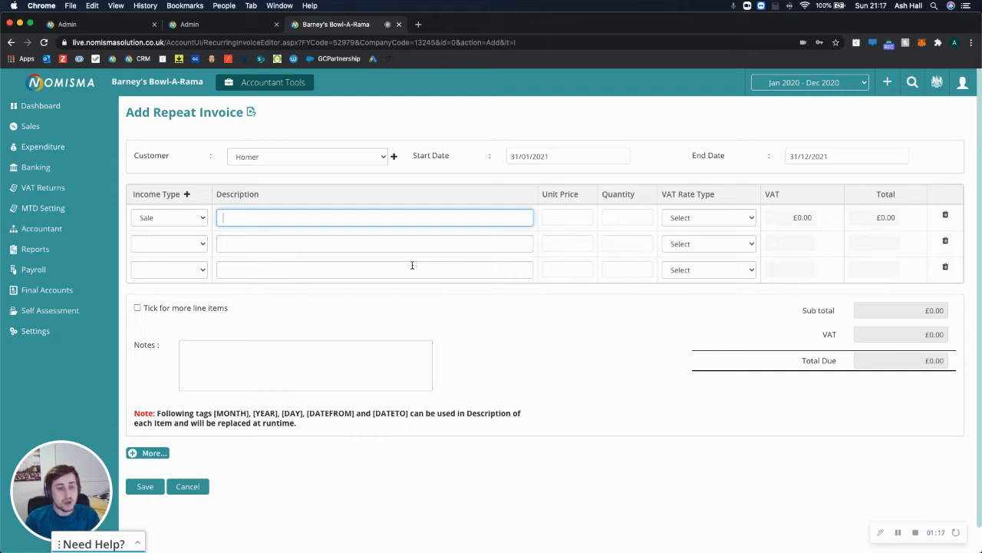
{"action": "left_click_drag", "start_coordinate": [304, 423], "coordinate": [141, 415]}
{"action": "left_click", "coordinate": [198, 418]}
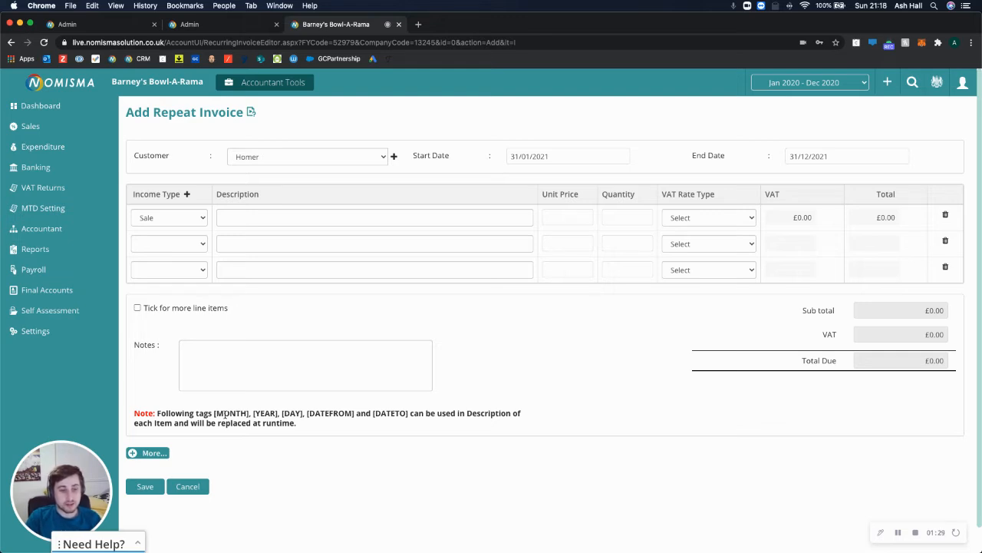
{"action": "left_click_drag", "start_coordinate": [248, 413], "coordinate": [214, 413]}
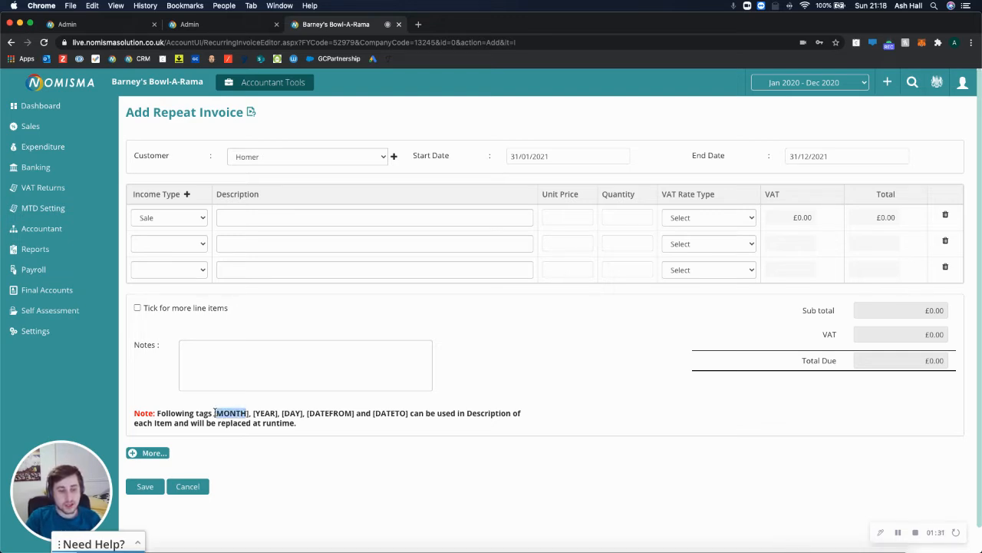
Enter the first line's description as "Accounting services for the month of [MONTH]", copying the month tag from the note.
{"action": "left_click", "coordinate": [239, 219]}
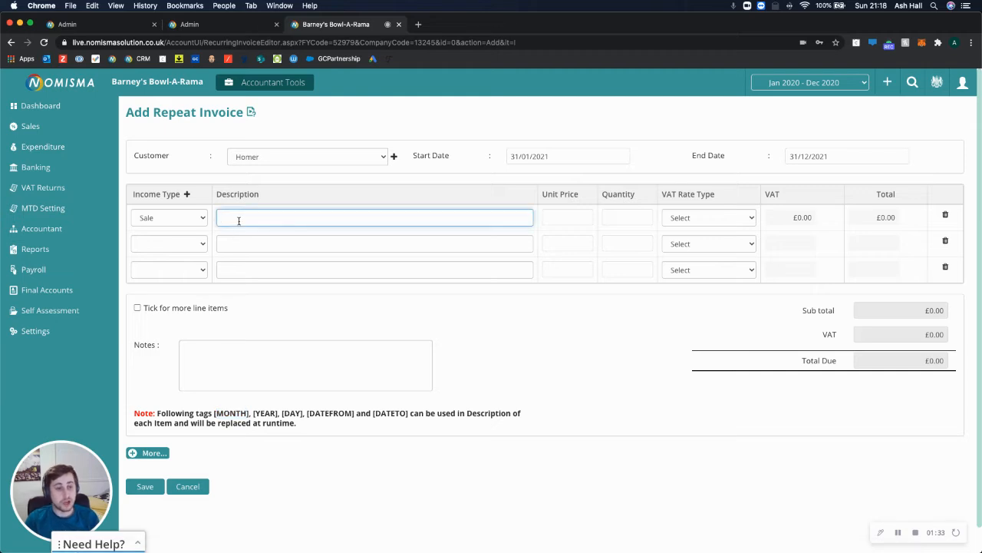
{"action": "type", "text": "Accountin"}
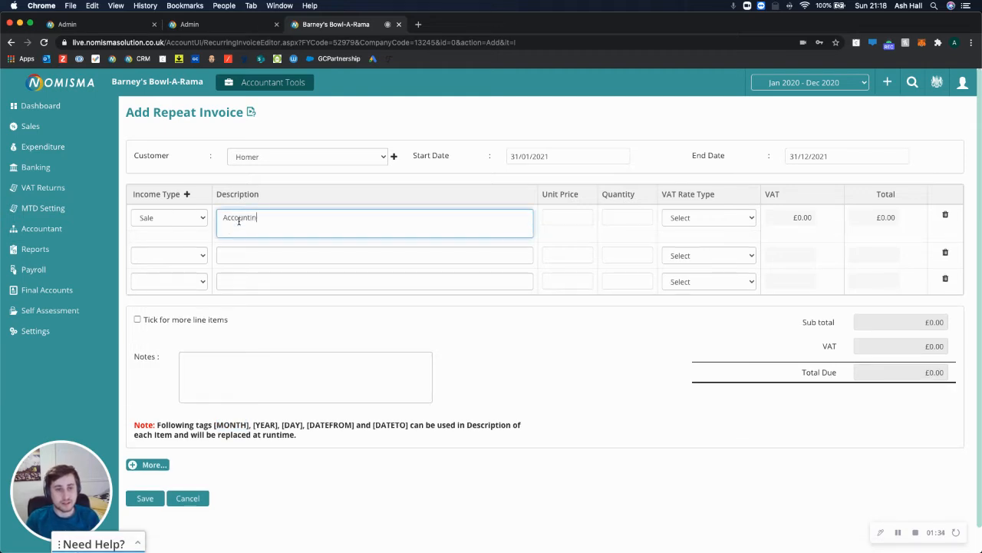
{"action": "type", "text": "g services for the month of"}
{"action": "left_click_drag", "start_coordinate": [250, 423], "coordinate": [215, 423]}
{"action": "key", "text": "super+c"}
{"action": "left_click", "coordinate": [389, 230]}
{"action": "key", "text": "super+v"}
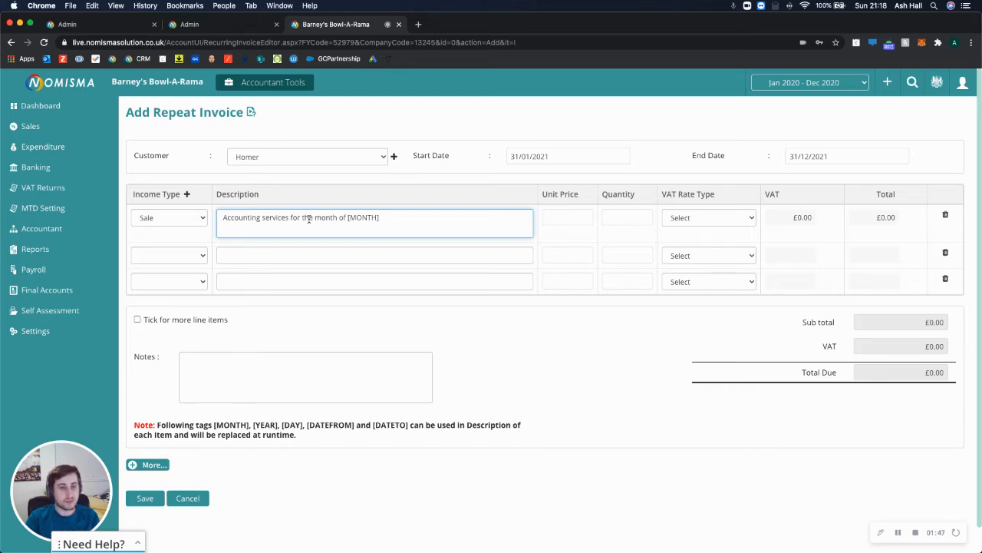
Set the first line's unit price to 40, quantity to 40 and VAT rate type to Standard Rate.
{"action": "left_click", "coordinate": [567, 220]}
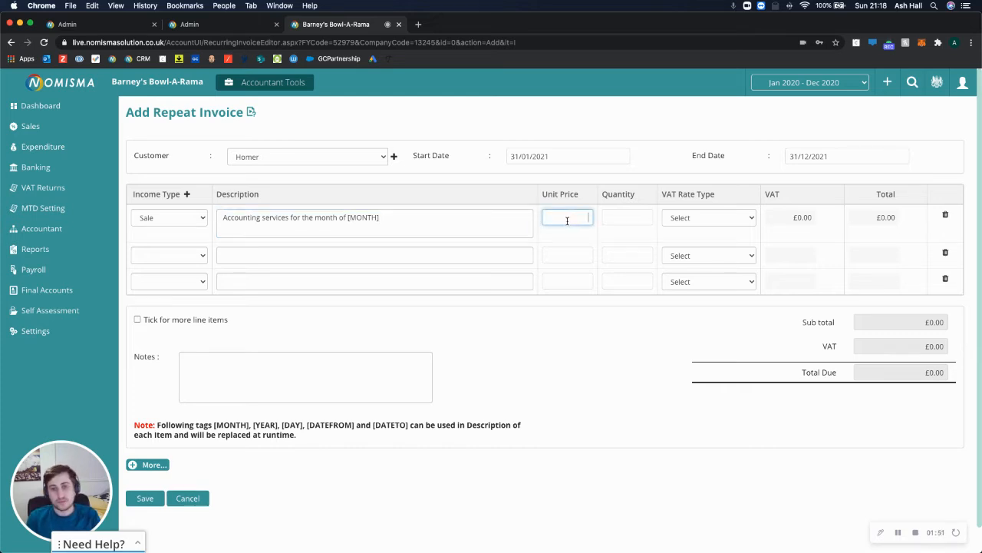
{"action": "type", "text": "40"}
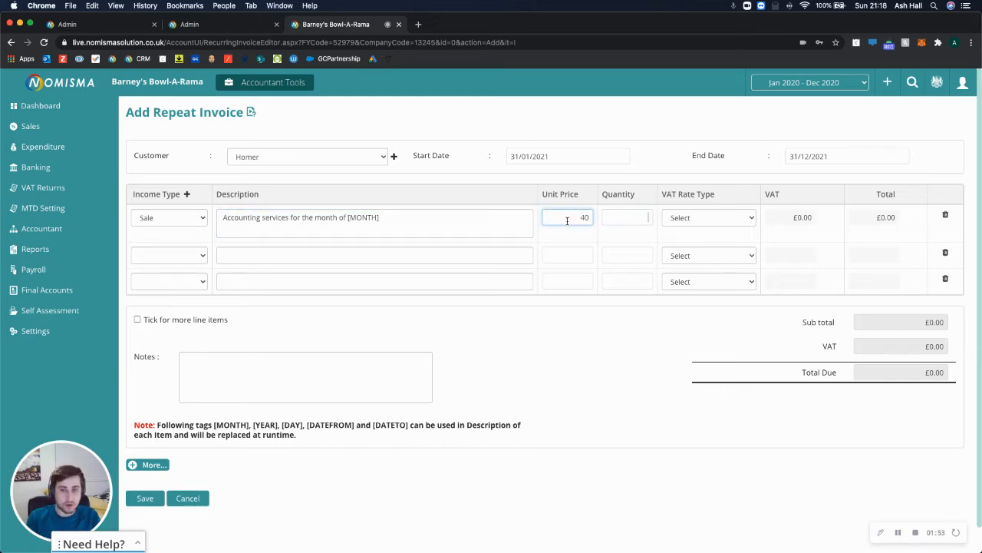
{"action": "left_click", "coordinate": [640, 215]}
{"action": "type", "text": "40"}
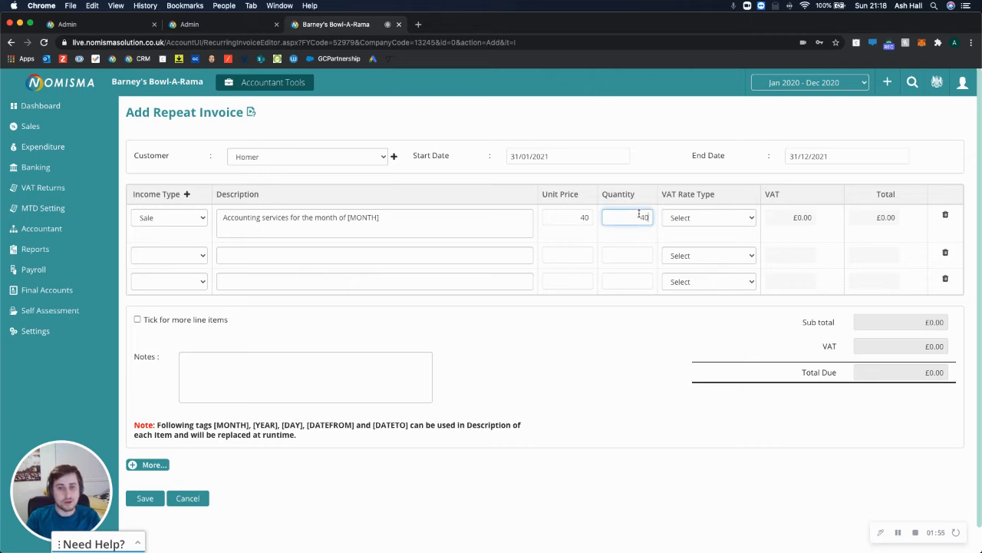
{"action": "left_click", "coordinate": [694, 222]}
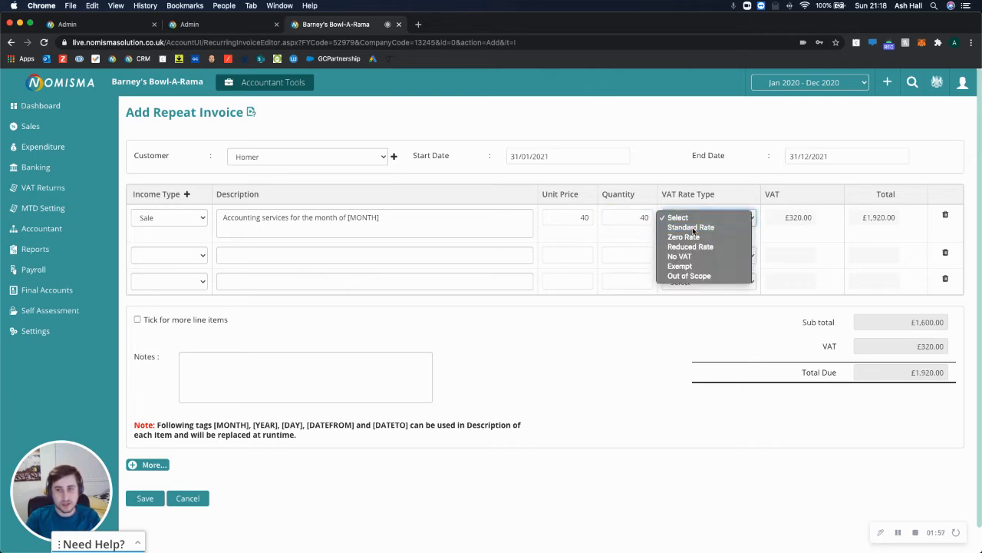
{"action": "left_click", "coordinate": [691, 227]}
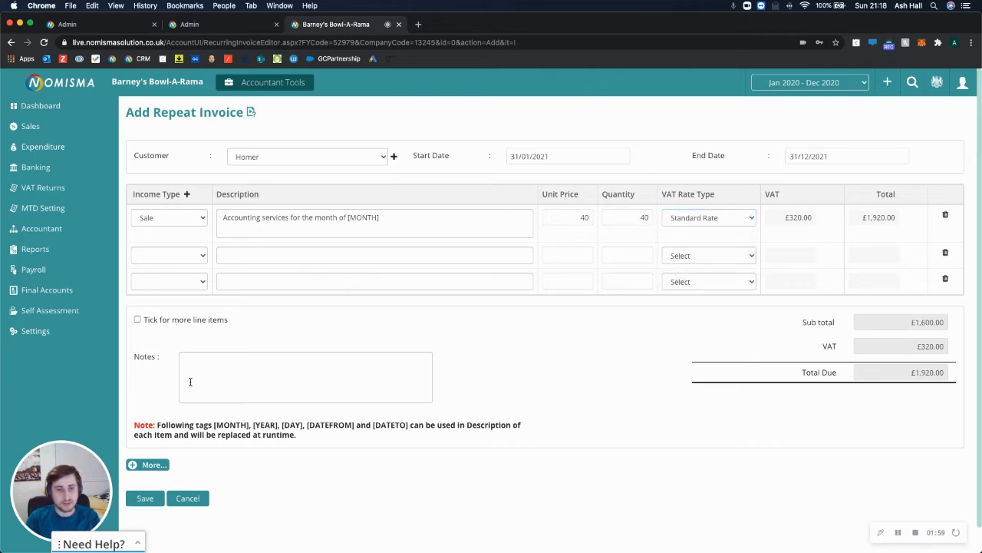
Expand the additional invoice options and select Nomisma Tutorial Test as the bank.
{"action": "scroll", "coordinate": [177, 394], "scroll_direction": "down", "scroll_amount": 1}
{"action": "left_click", "coordinate": [153, 434]}
{"action": "scroll", "coordinate": [485, 316], "scroll_direction": "down", "scroll_amount": 3}
{"action": "scroll", "coordinate": [516, 307], "scroll_direction": "down", "scroll_amount": 2}
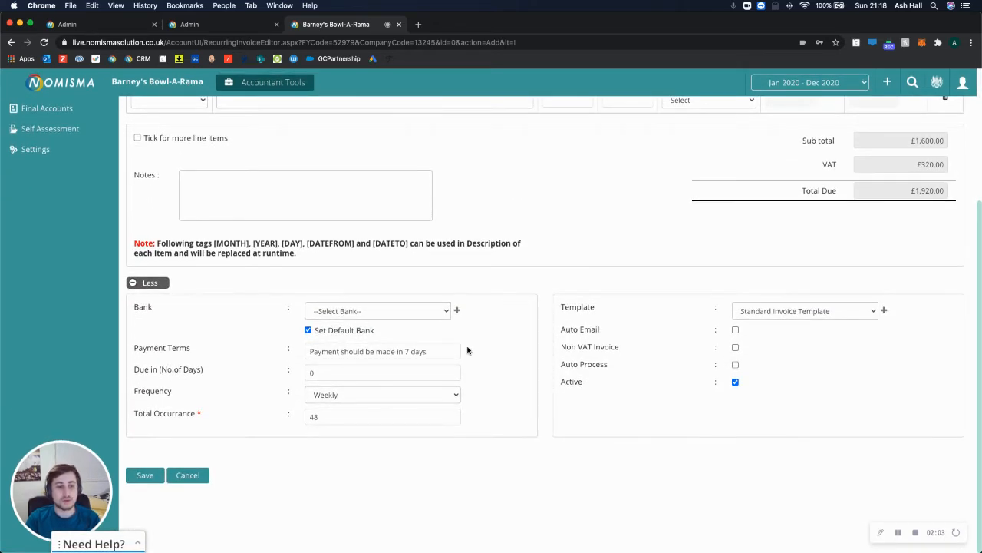
{"action": "left_click", "coordinate": [389, 315]}
{"action": "left_click", "coordinate": [370, 326]}
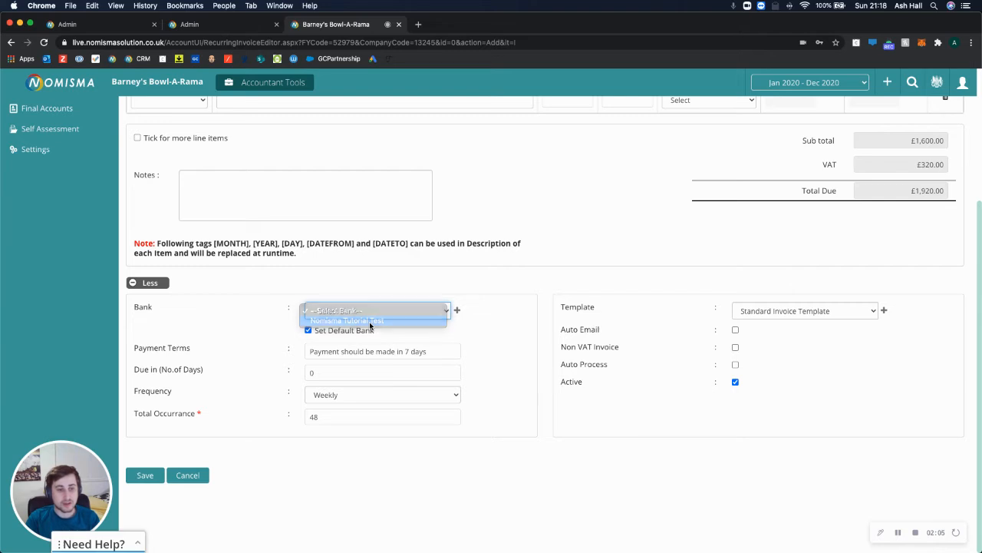
Review the payment terms and set the invoice to be due in 7 days.
{"action": "left_click_drag", "start_coordinate": [439, 351], "coordinate": [310, 351]}
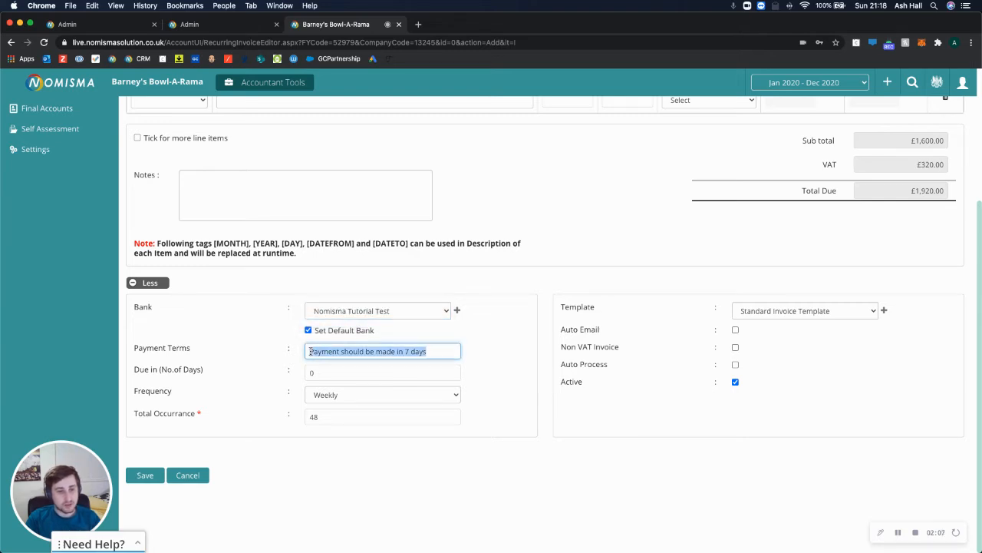
{"action": "left_click_drag", "start_coordinate": [359, 373], "coordinate": [328, 373]}
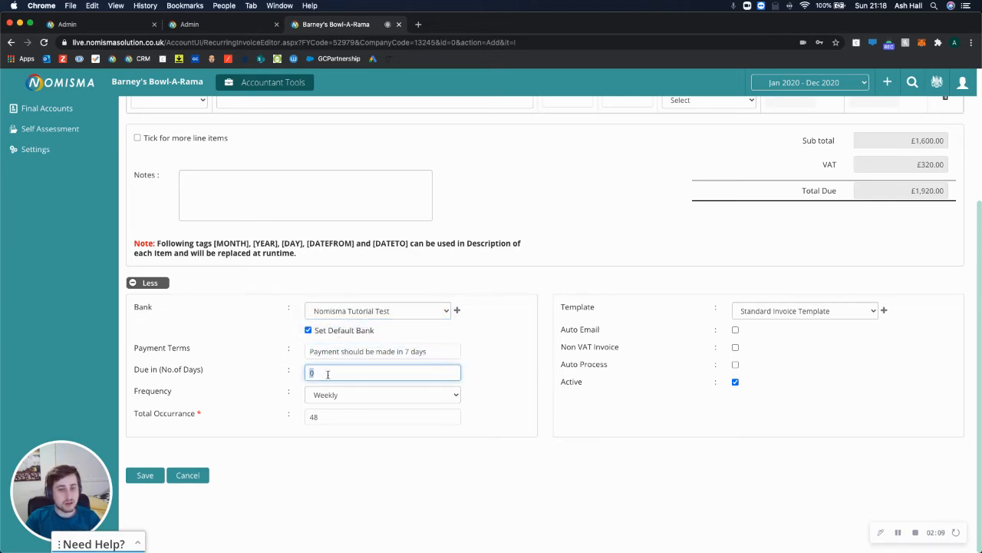
{"action": "type", "text": "7"}
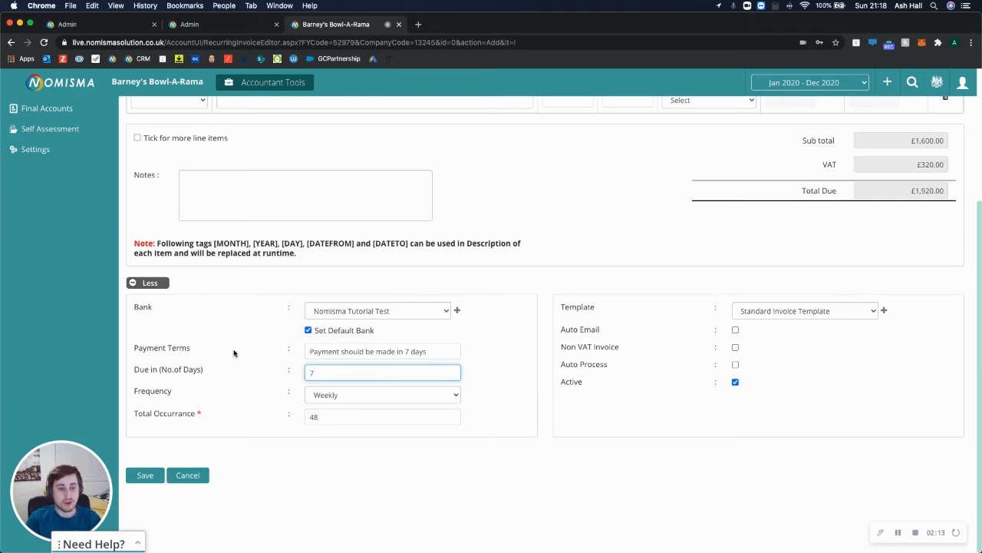
{"action": "left_click", "coordinate": [234, 353]}
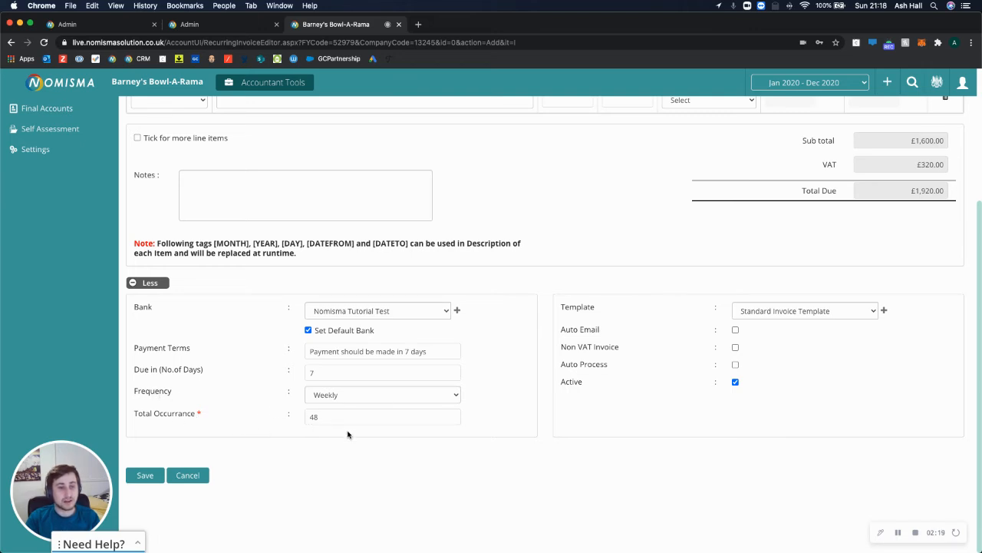
Enable Auto Email and Auto Process for the repeat invoice and save it.
{"action": "scroll", "coordinate": [341, 414], "scroll_direction": "up", "scroll_amount": 5}
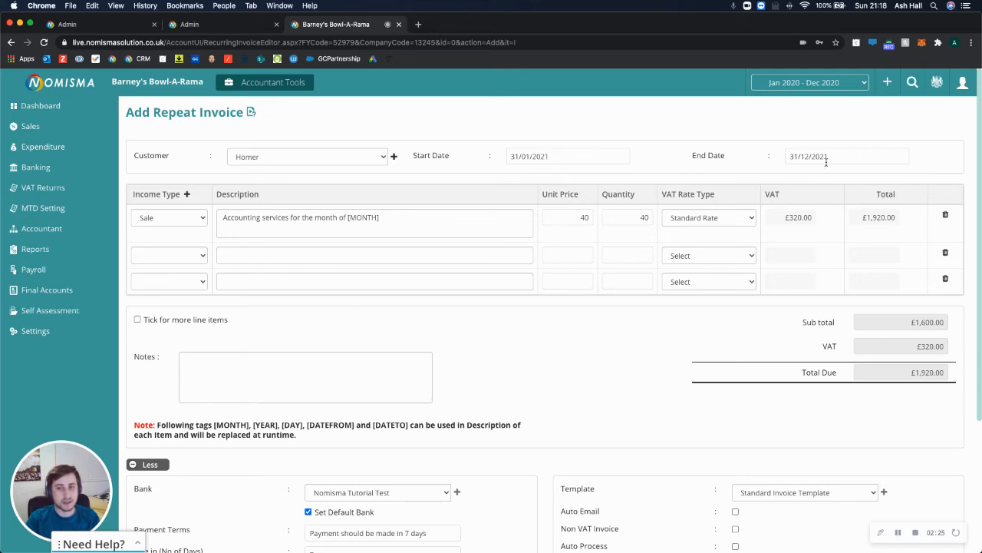
{"action": "scroll", "coordinate": [585, 278], "scroll_direction": "down", "scroll_amount": 1}
{"action": "scroll", "coordinate": [585, 278], "scroll_direction": "down", "scroll_amount": 5}
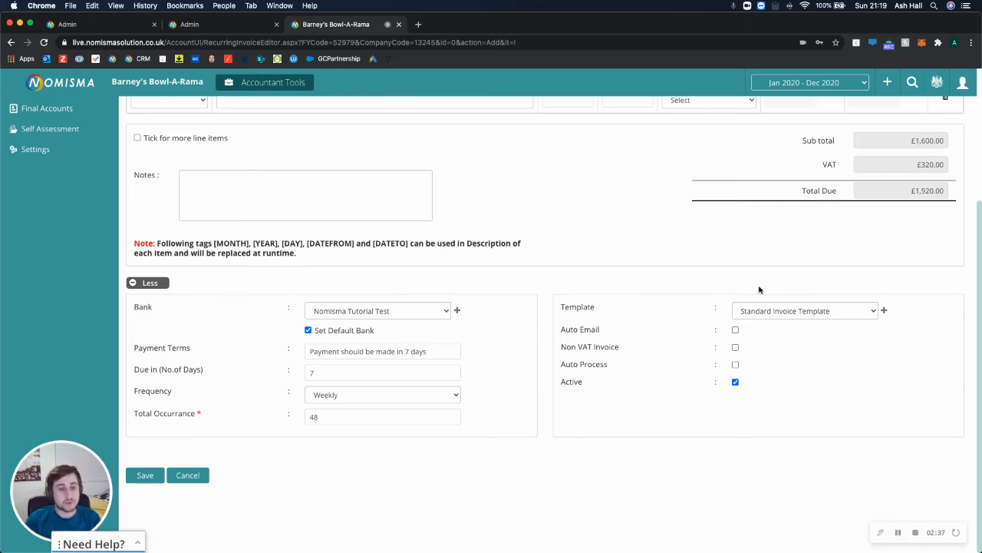
{"action": "left_click", "coordinate": [735, 330]}
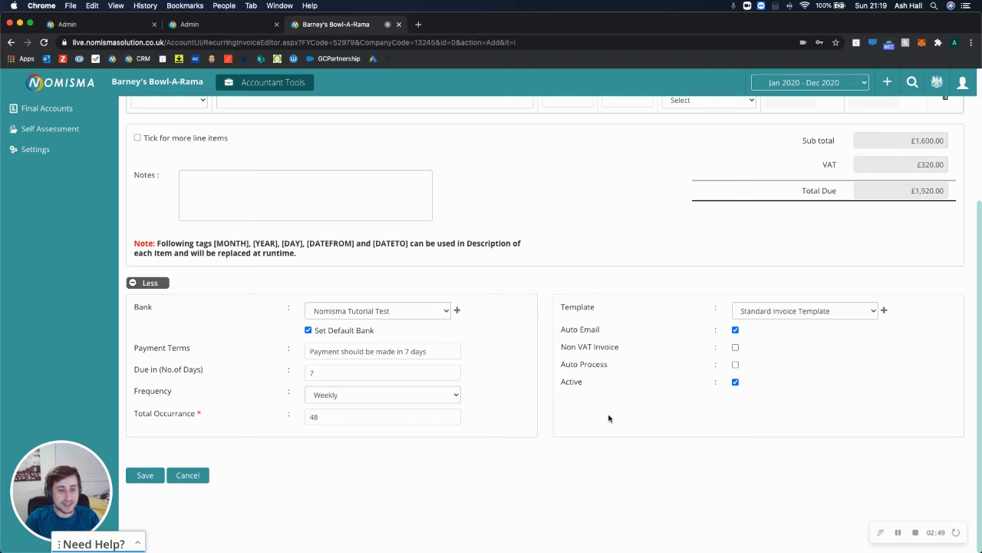
{"action": "left_click", "coordinate": [736, 365]}
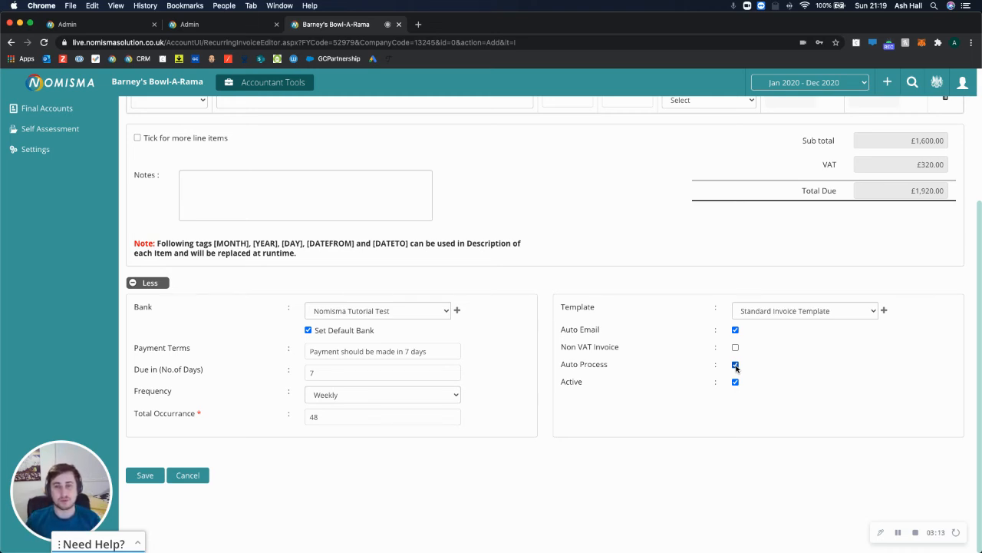
{"action": "left_click", "coordinate": [152, 475]}
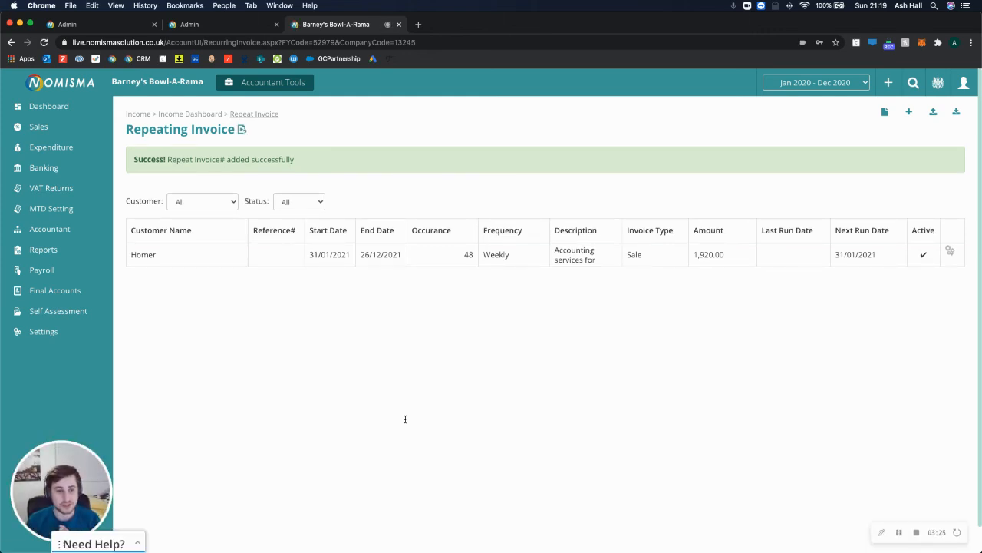
Open the list of repeat invoices from the sales dashboard and view the actions available for the saved invoice.
{"action": "left_click", "coordinate": [39, 127]}
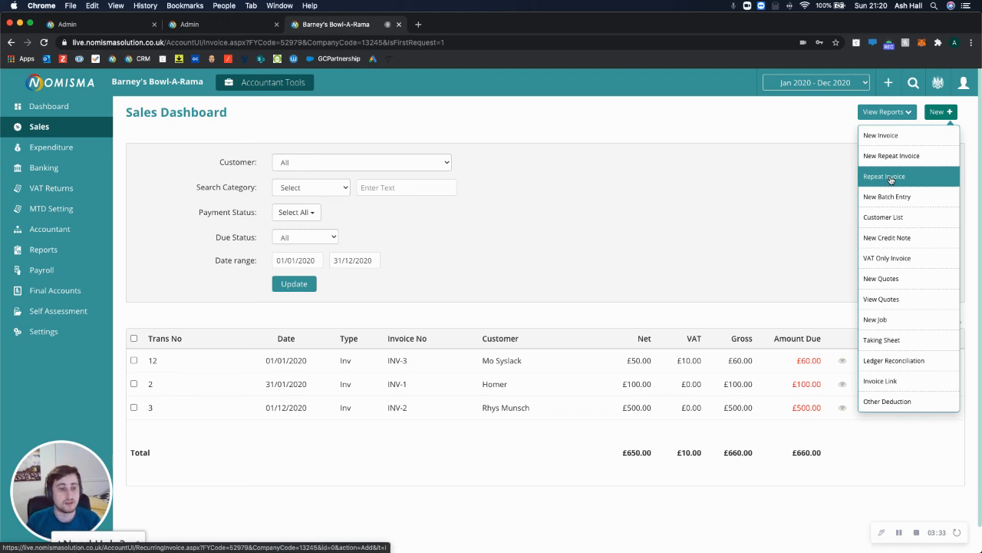
{"action": "left_click", "coordinate": [891, 178]}
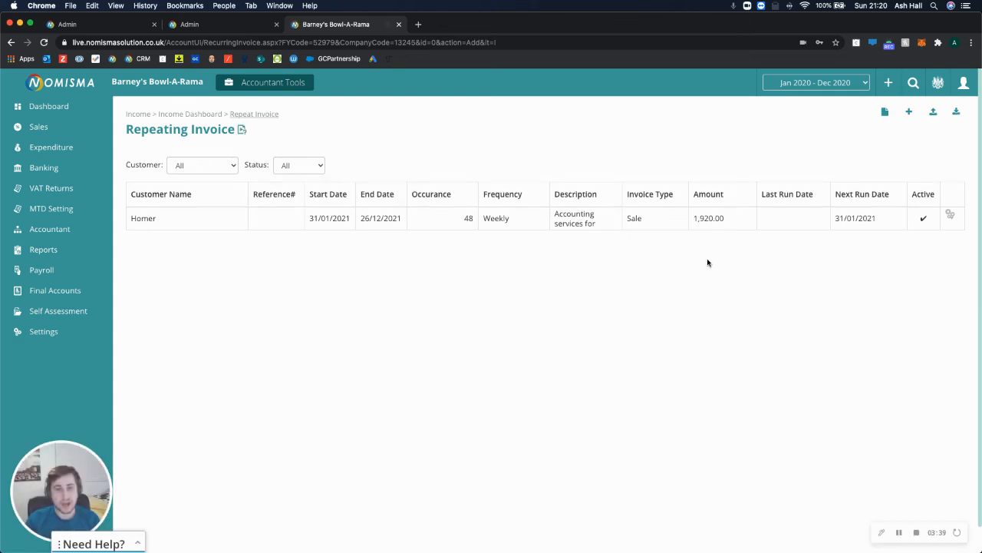
{"action": "left_click", "coordinate": [952, 216]}
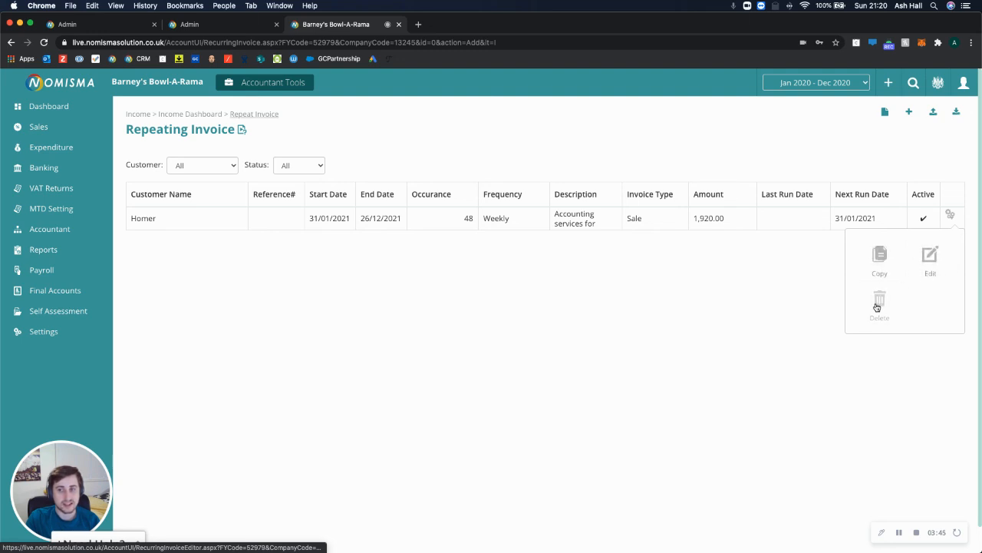
{"action": "left_click", "coordinate": [710, 314]}
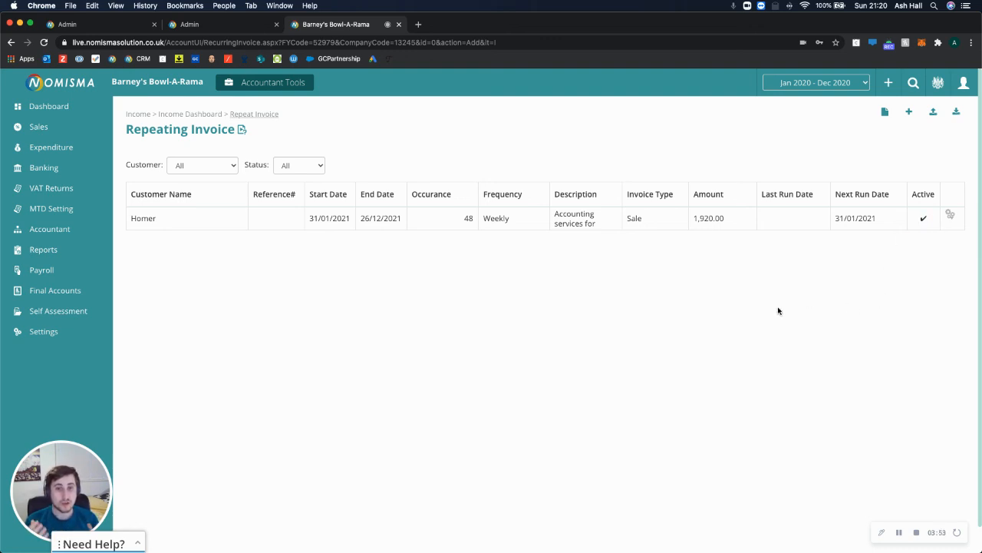
Examine the start date and occurrence values of the saved repeat invoice in the list.
{"action": "left_click_drag", "start_coordinate": [351, 218], "coordinate": [307, 219]}
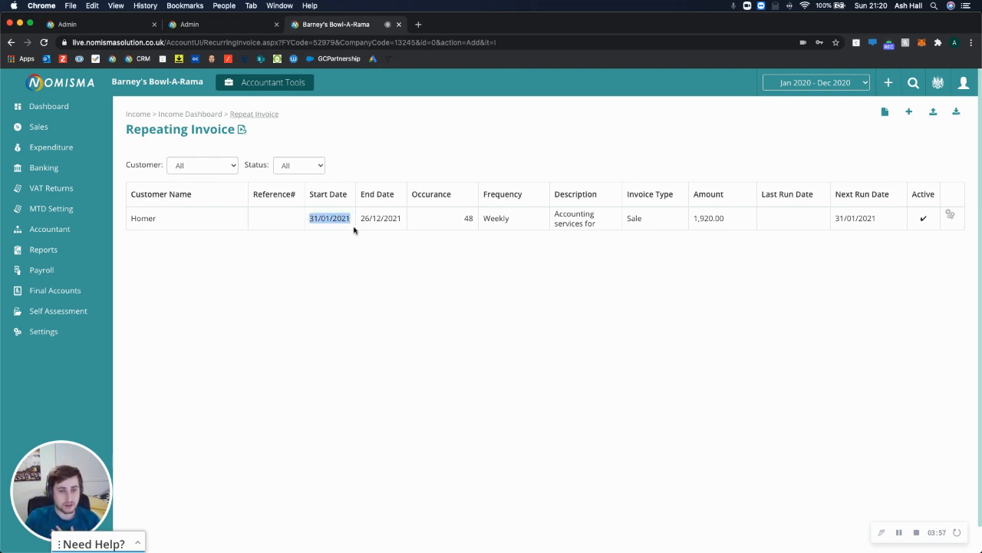
{"action": "left_click_drag", "start_coordinate": [309, 219], "coordinate": [351, 219]}
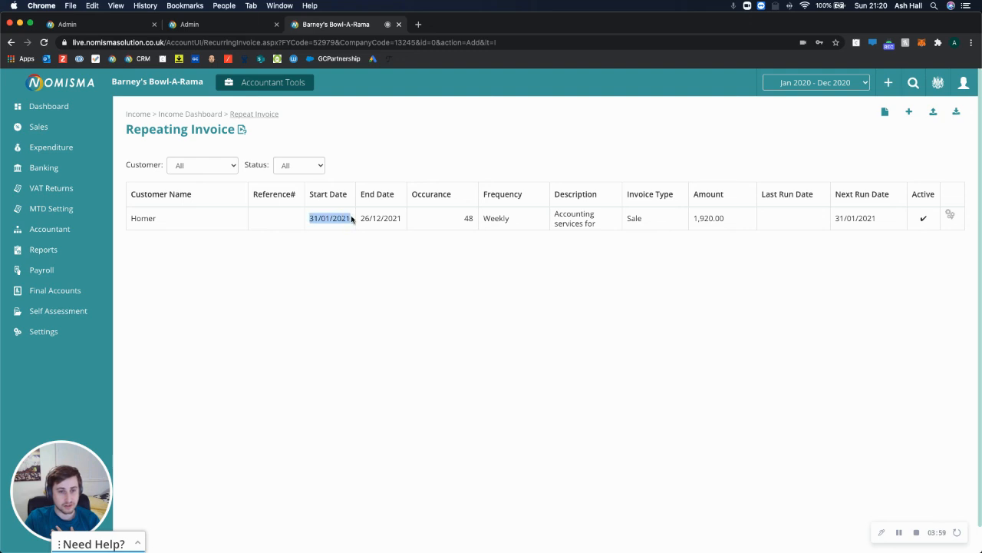
{"action": "left_click_drag", "start_coordinate": [485, 218], "coordinate": [464, 219]}
{"action": "left_click", "coordinate": [474, 219]}
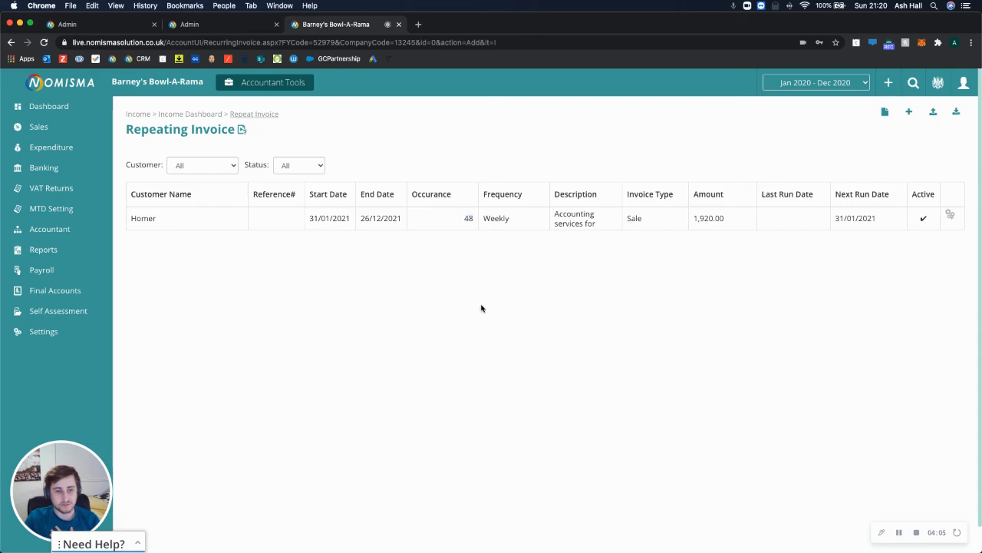